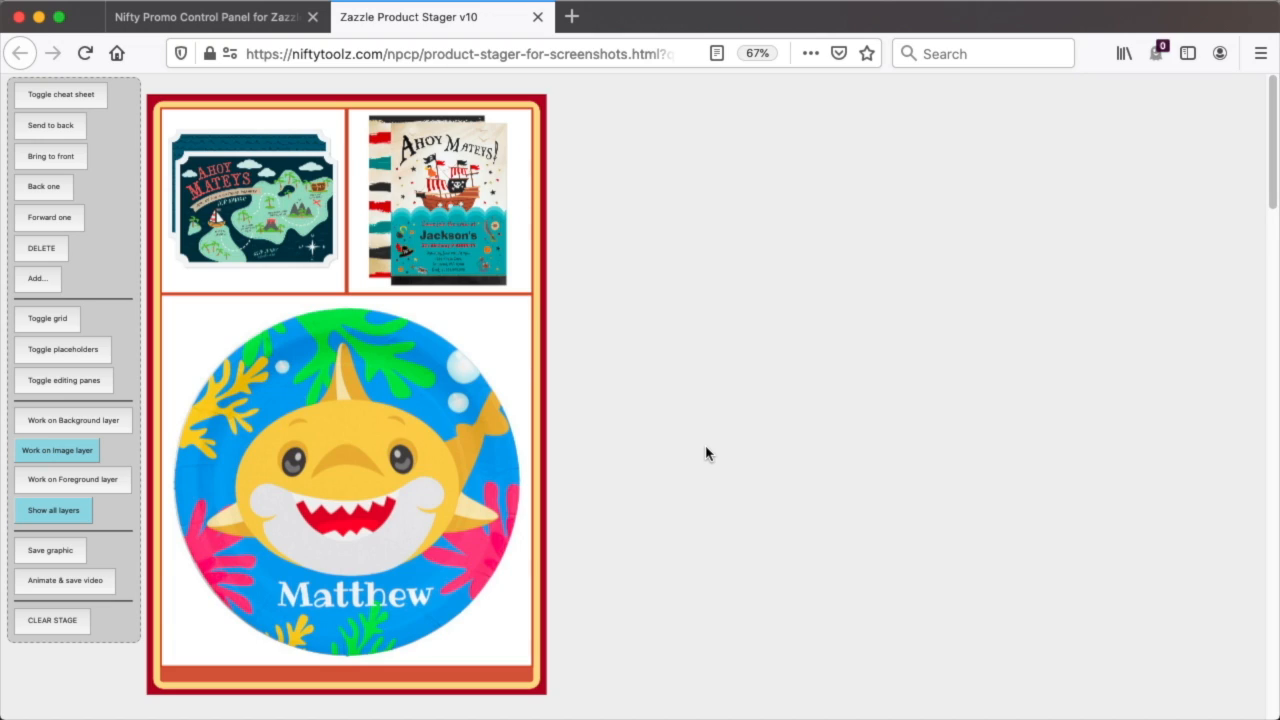
Step: Play the stage animation through, cancel the video download, and dismiss the sharing notes
left_click(83, 580)
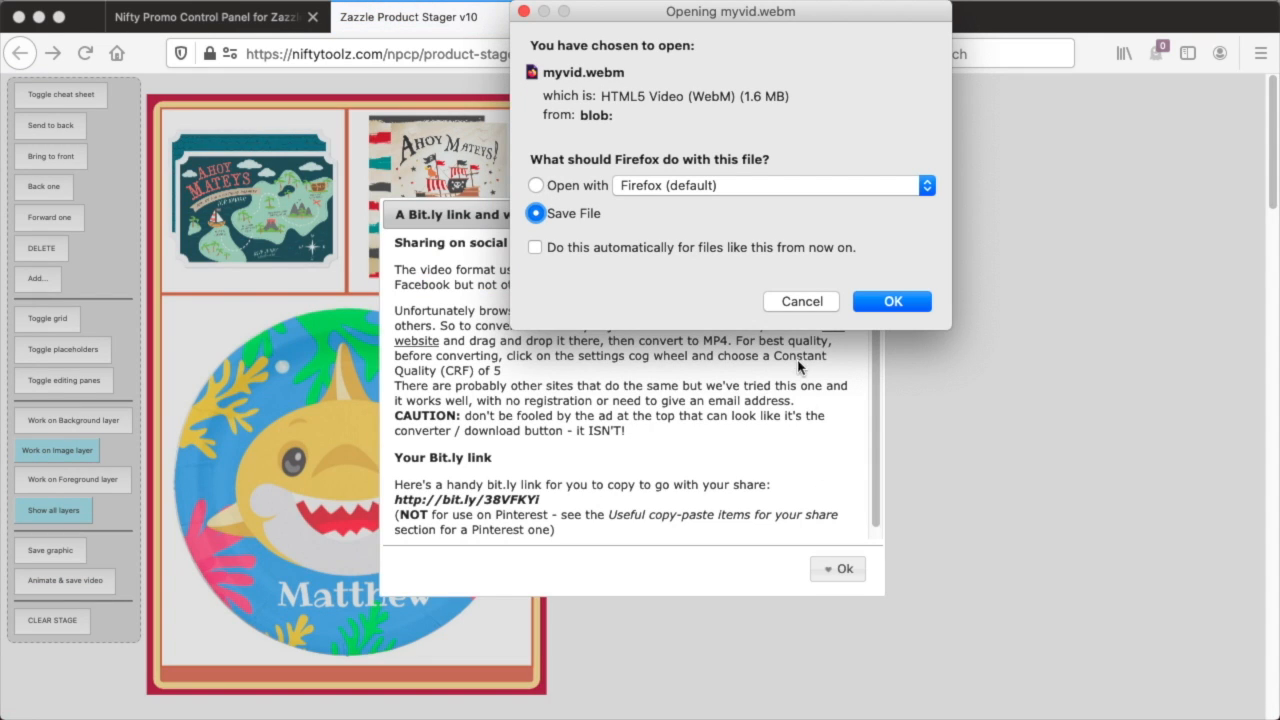
left_click(806, 301)
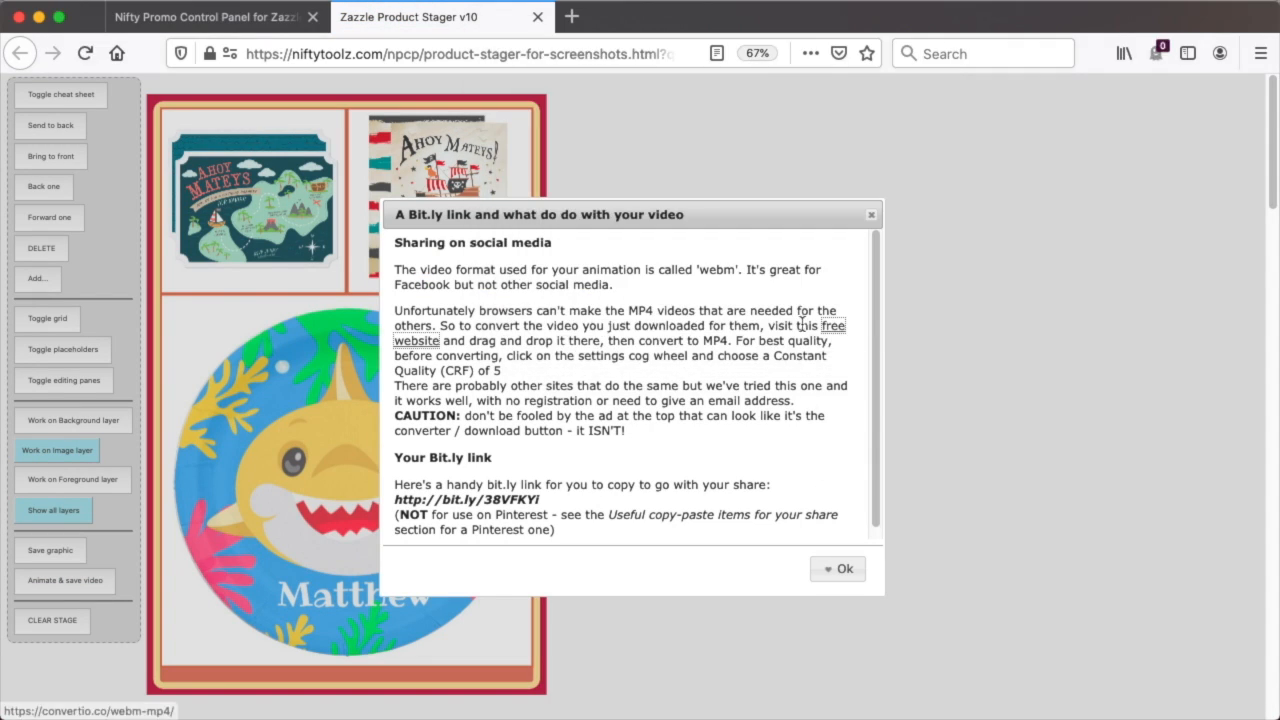
left_click(838, 568)
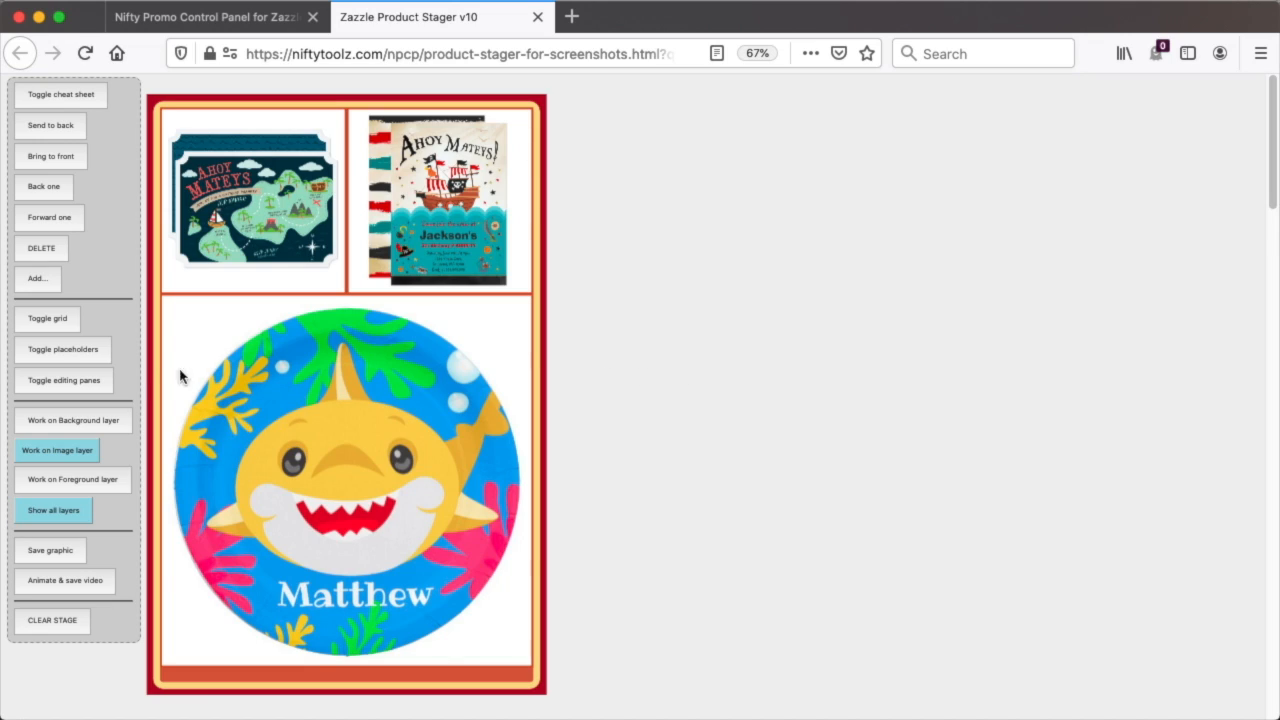
Step: Show the editing panes, expand the text editing options, and select the animation end-text, accepting the switch to the background layer
left_click(65, 382)
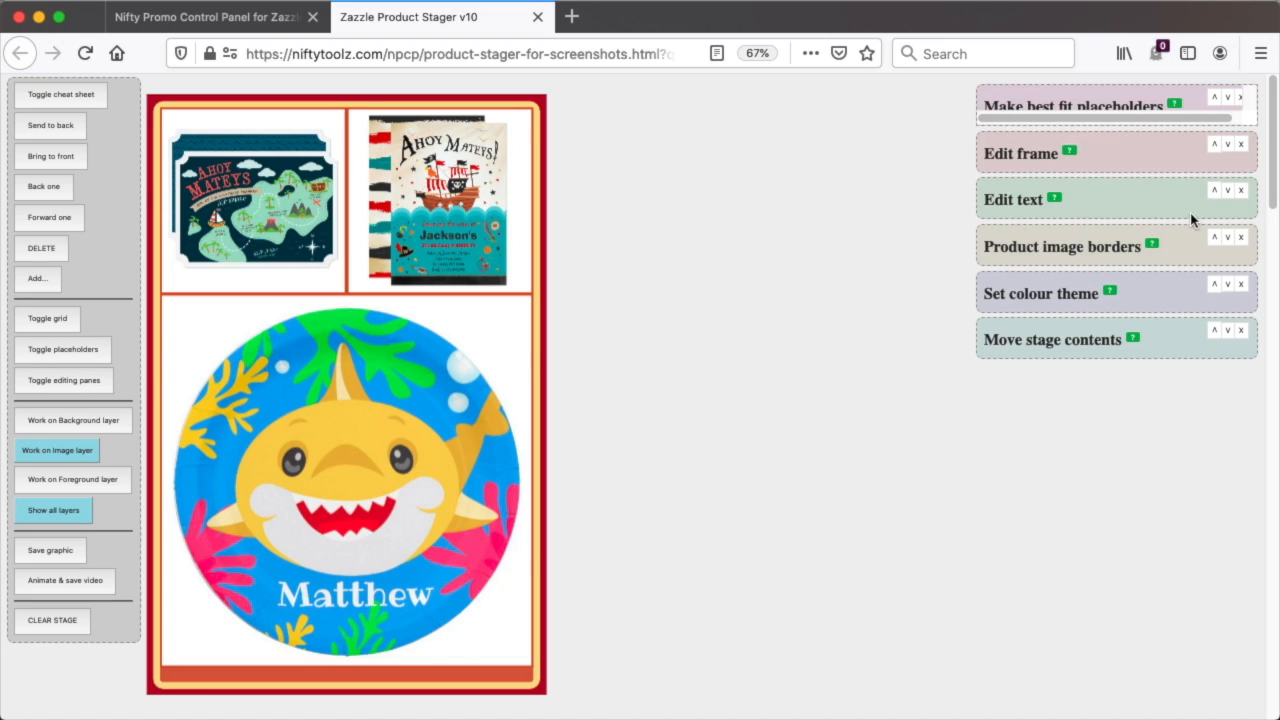
left_click(1228, 192)
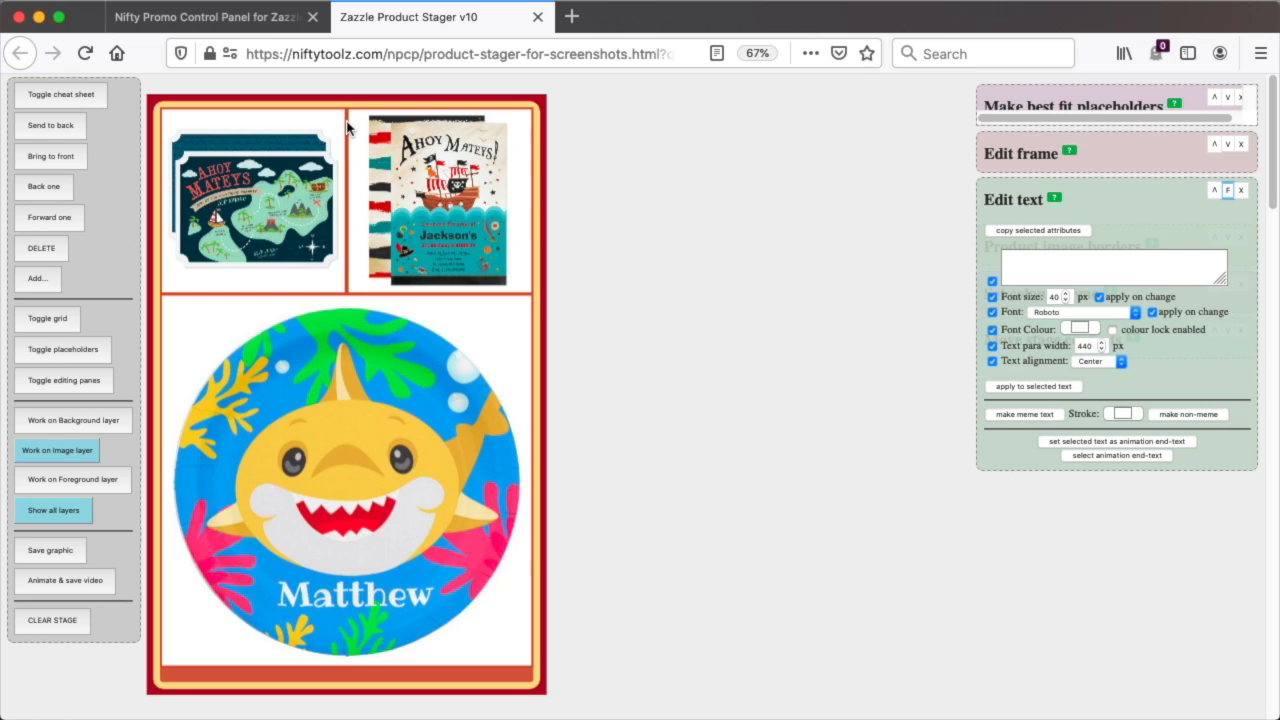
left_click(1112, 457)
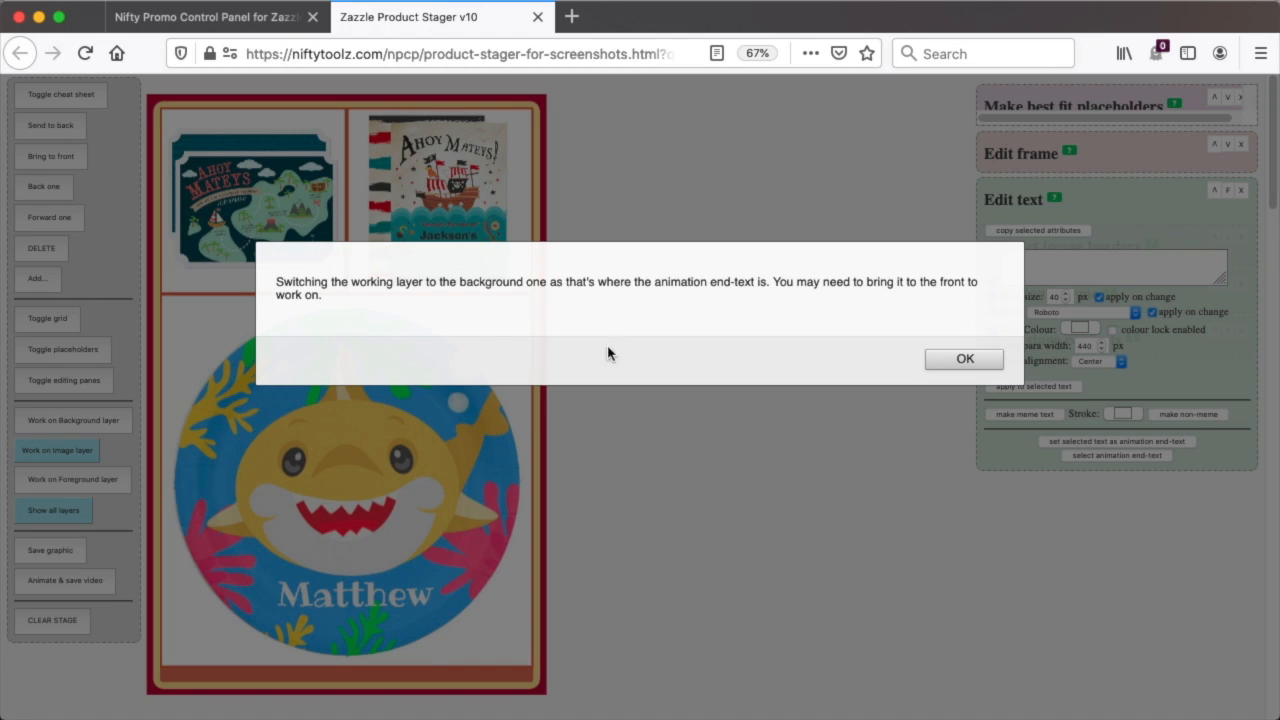
left_click(965, 362)
left_click(965, 360)
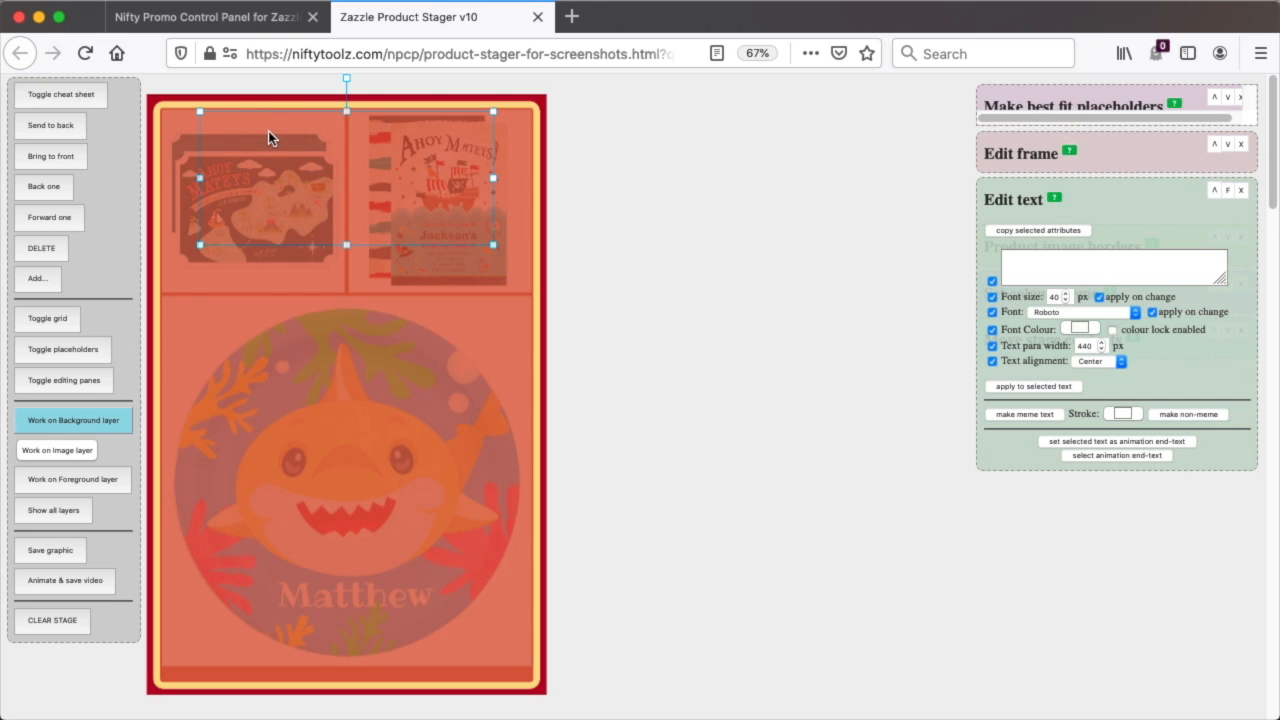
Step: Bring the animation end-text to the front and move it off the stage onto the empty area beside it
mouse_move(346, 77)
left_mouse_down()
mouse_move(397, 94)
mouse_move(406, 114)
mouse_move(344, 78)
left_mouse_up()
left_click(47, 160)
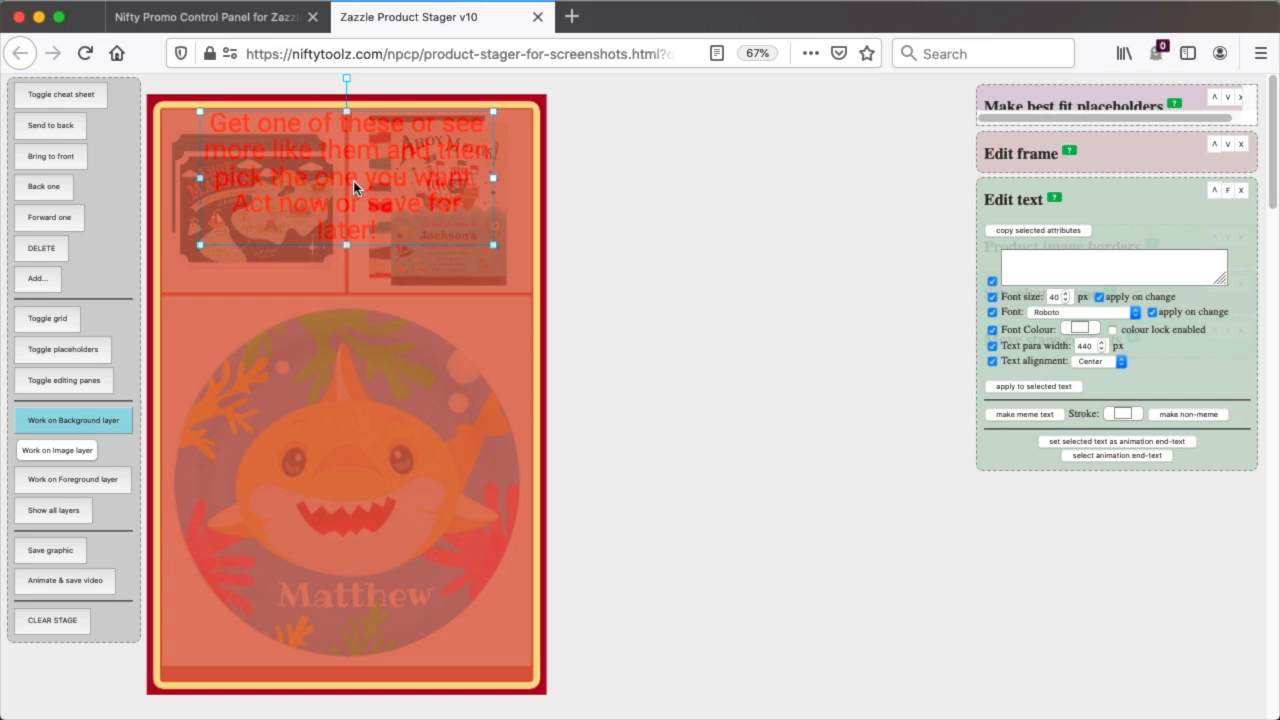
left_click_drag(349, 178, 708, 222)
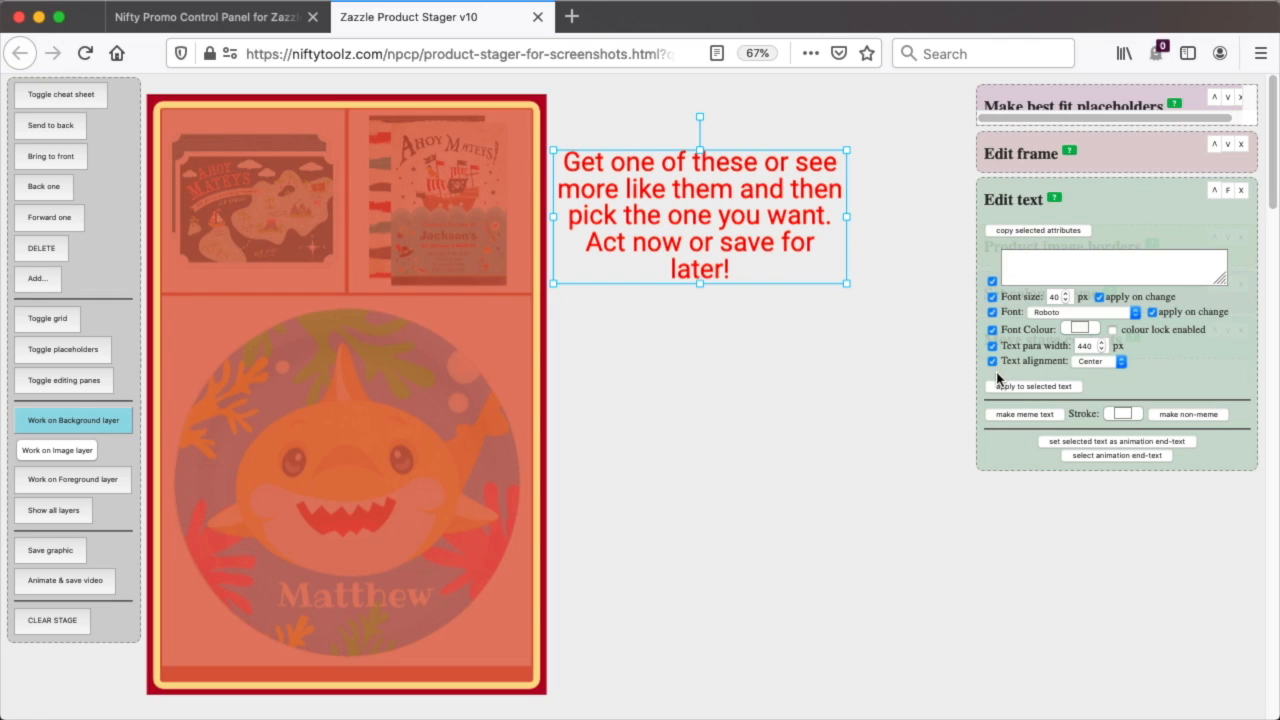
Step: Copy the end-text's attributes into the text editor, set the text para width to 450 px, and apply it
left_click(1022, 232)
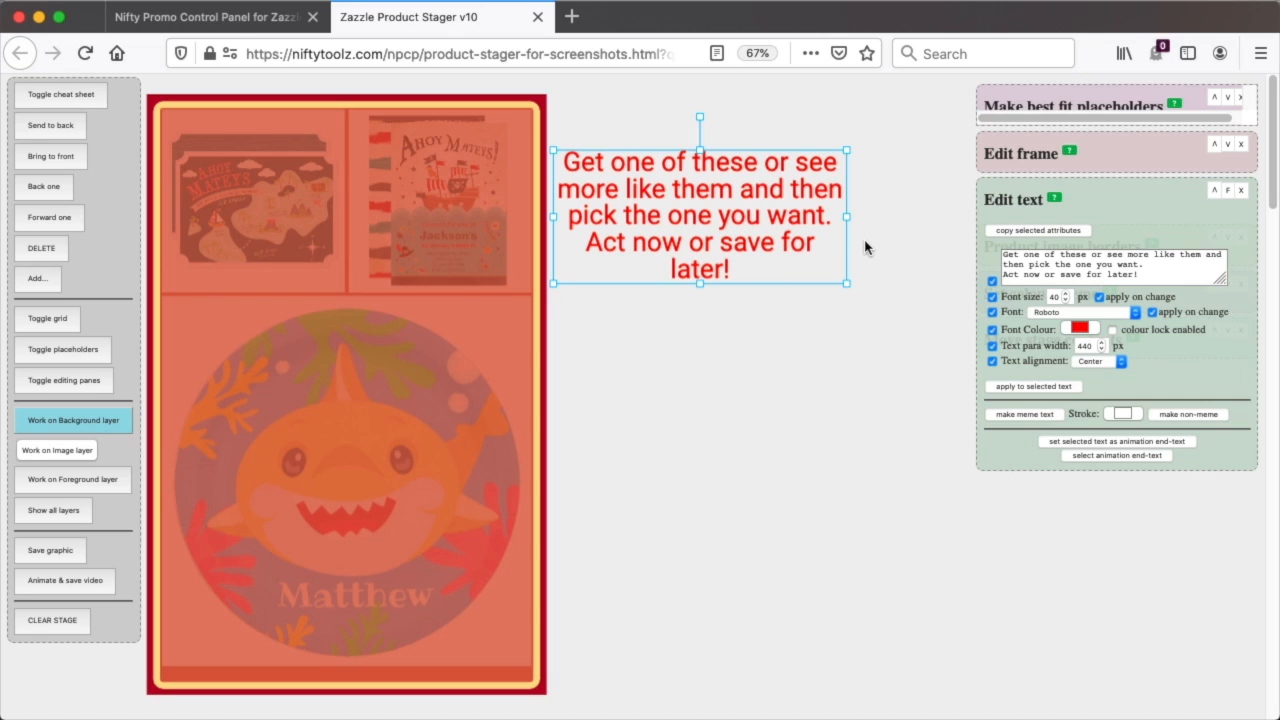
left_click(1102, 342)
left_click(1102, 342)
left_click(1102, 342)
left_click(1102, 342)
left_click(1102, 342)
left_click(1102, 342)
left_click(1102, 342)
left_click(1102, 342)
left_click(1103, 342)
left_click(1040, 387)
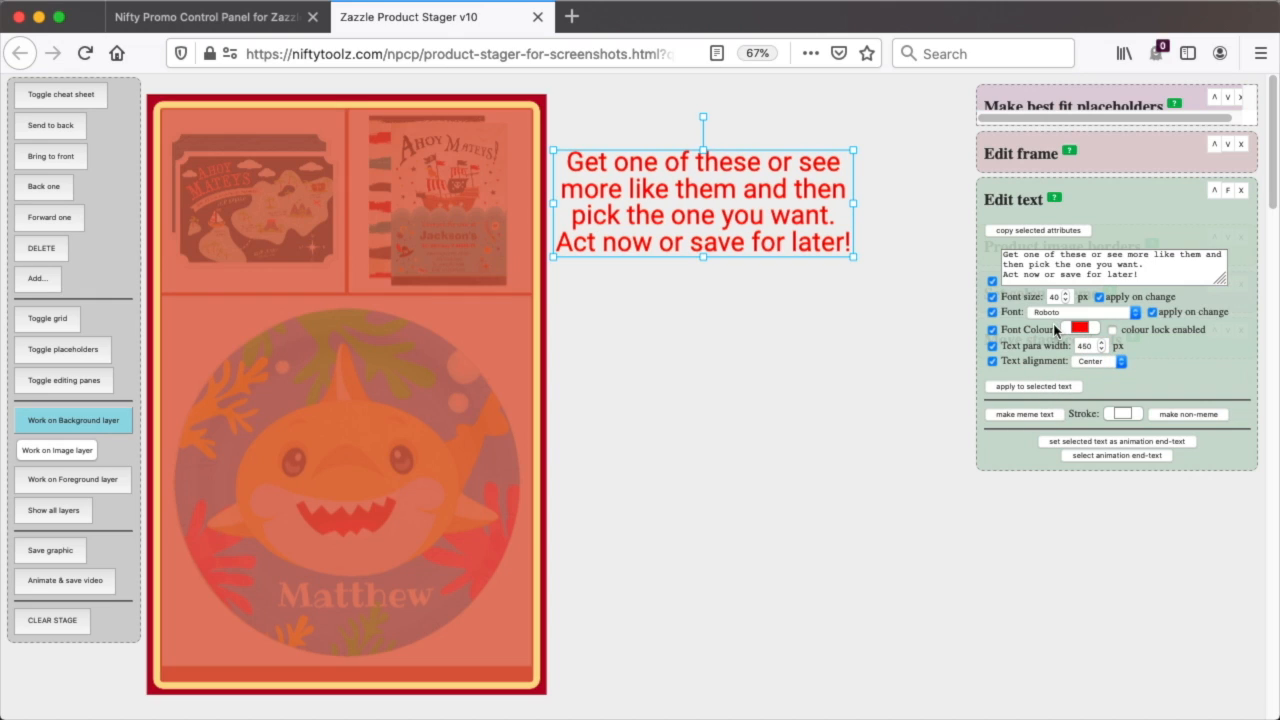
Step: Try scaling the end-text block up and then down by its edge handles, repositioning it beside the stage
left_click_drag(853, 203, 940, 210)
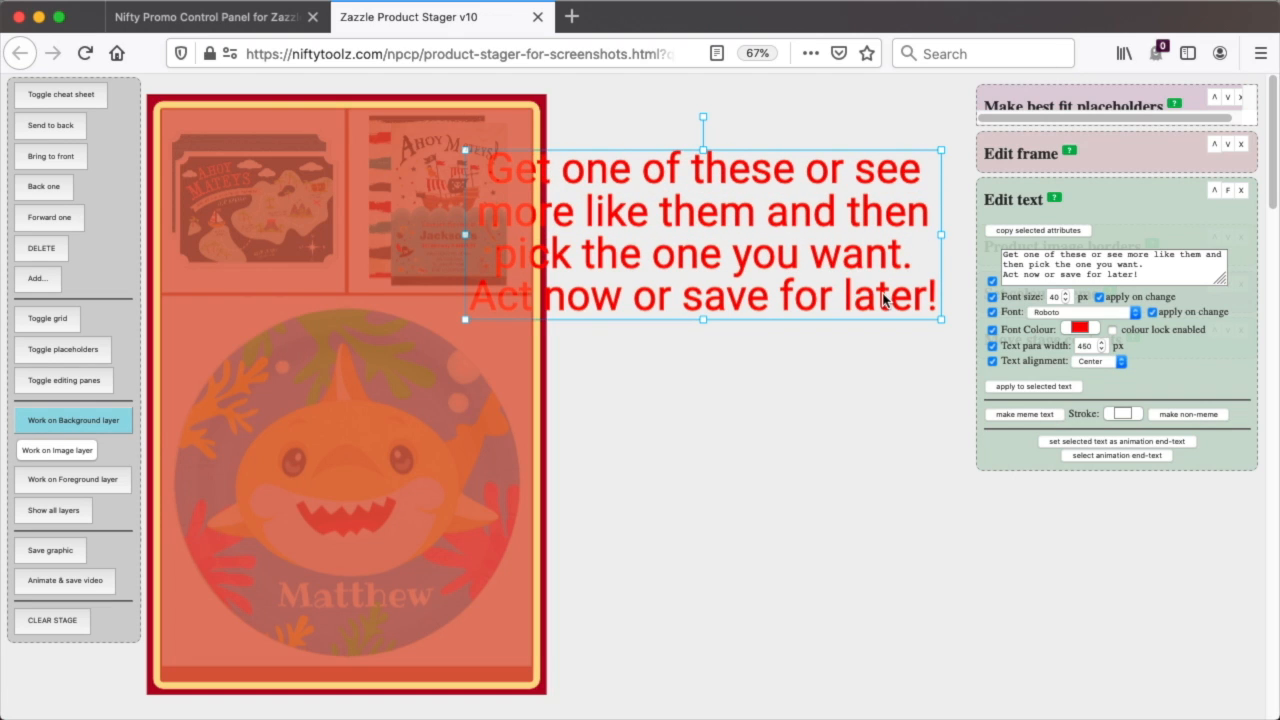
left_click_drag(740, 222, 783, 247)
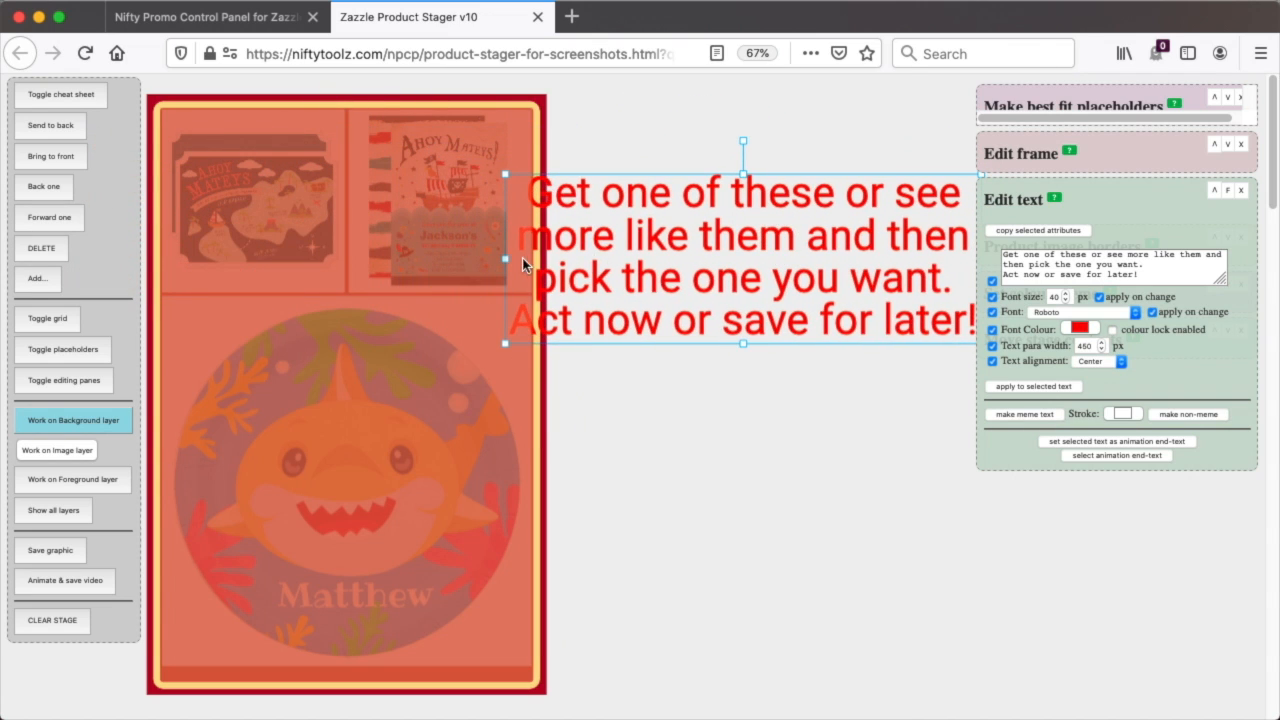
left_click_drag(503, 259, 634, 260)
mouse_move(760, 220)
left_mouse_down()
mouse_move(391, 203)
mouse_move(356, 188)
mouse_move(363, 177)
mouse_move(774, 209)
mouse_move(758, 218)
left_mouse_up()
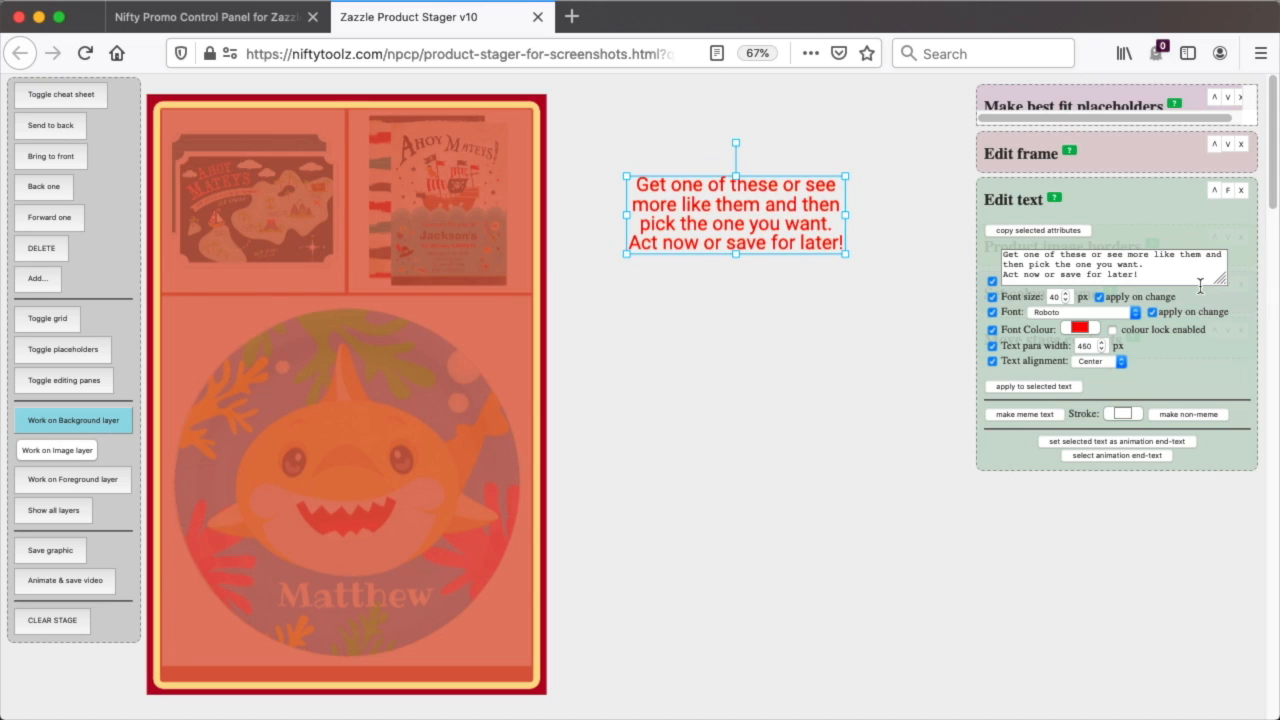
Step: Delete the line "Act now or save for later!" from the end-text and apply the shortened text
left_click_drag(1168, 278, 886, 281)
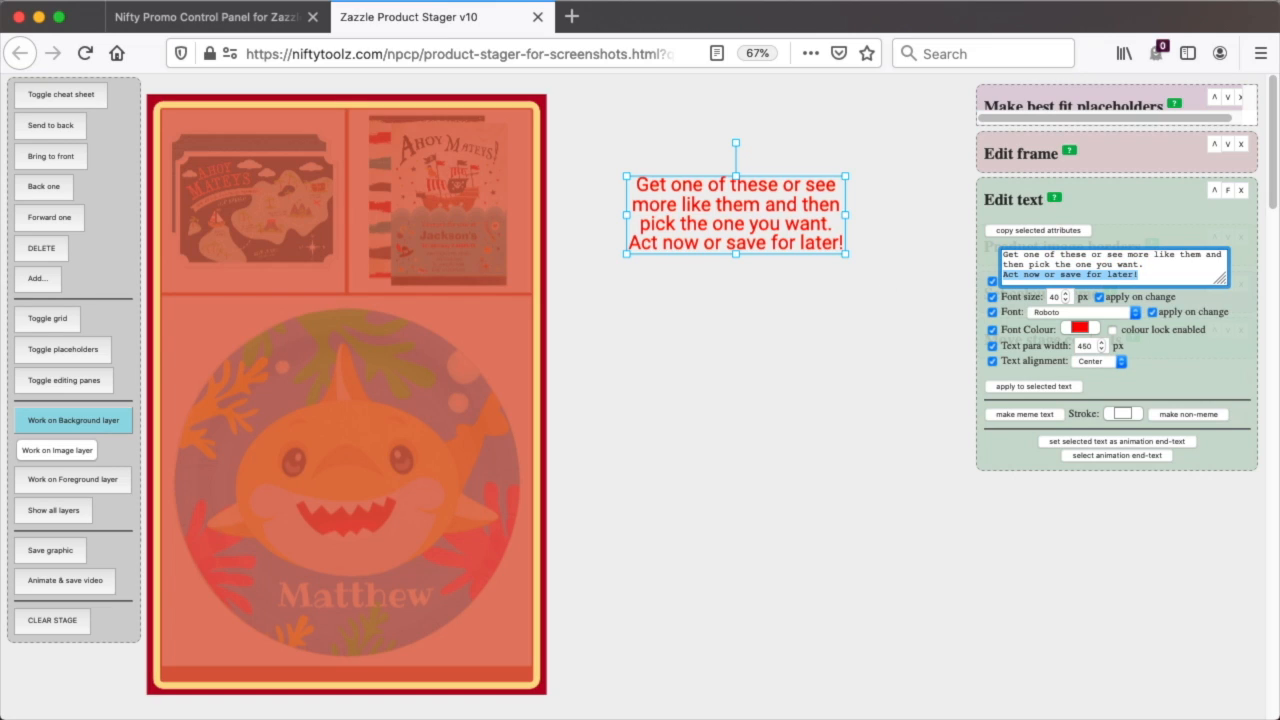
key("BackSpace")
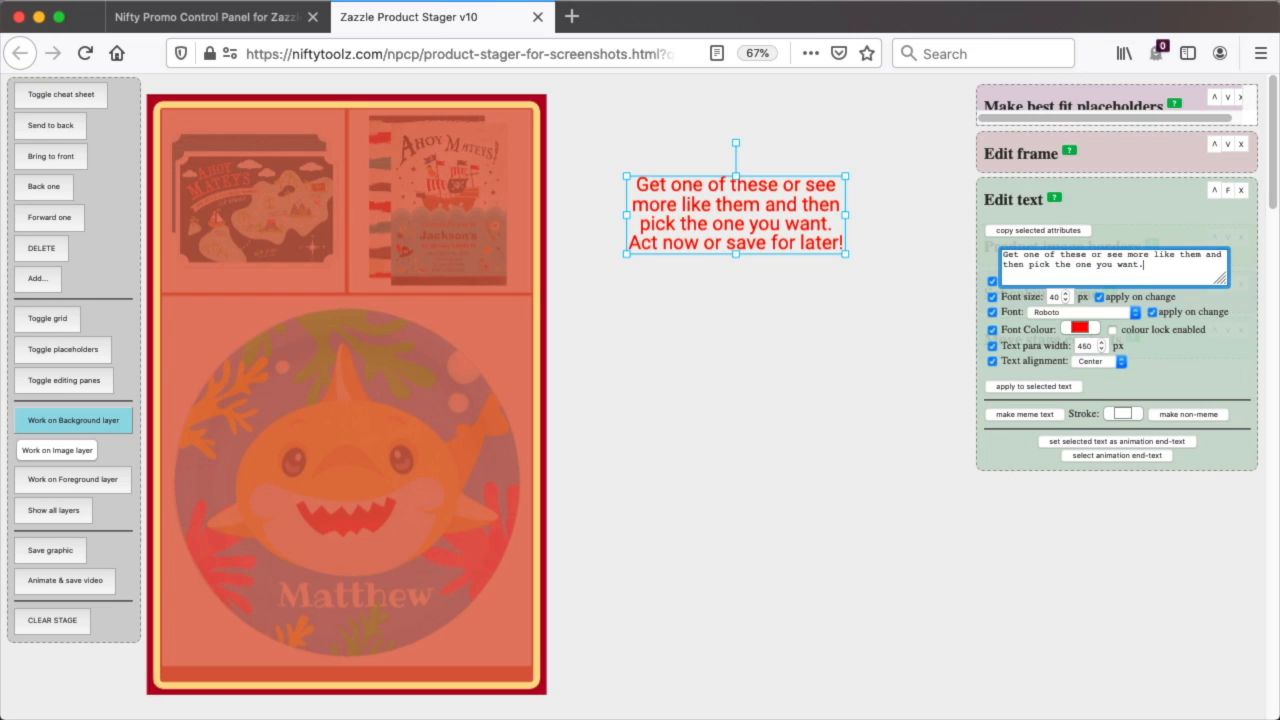
left_click(1047, 387)
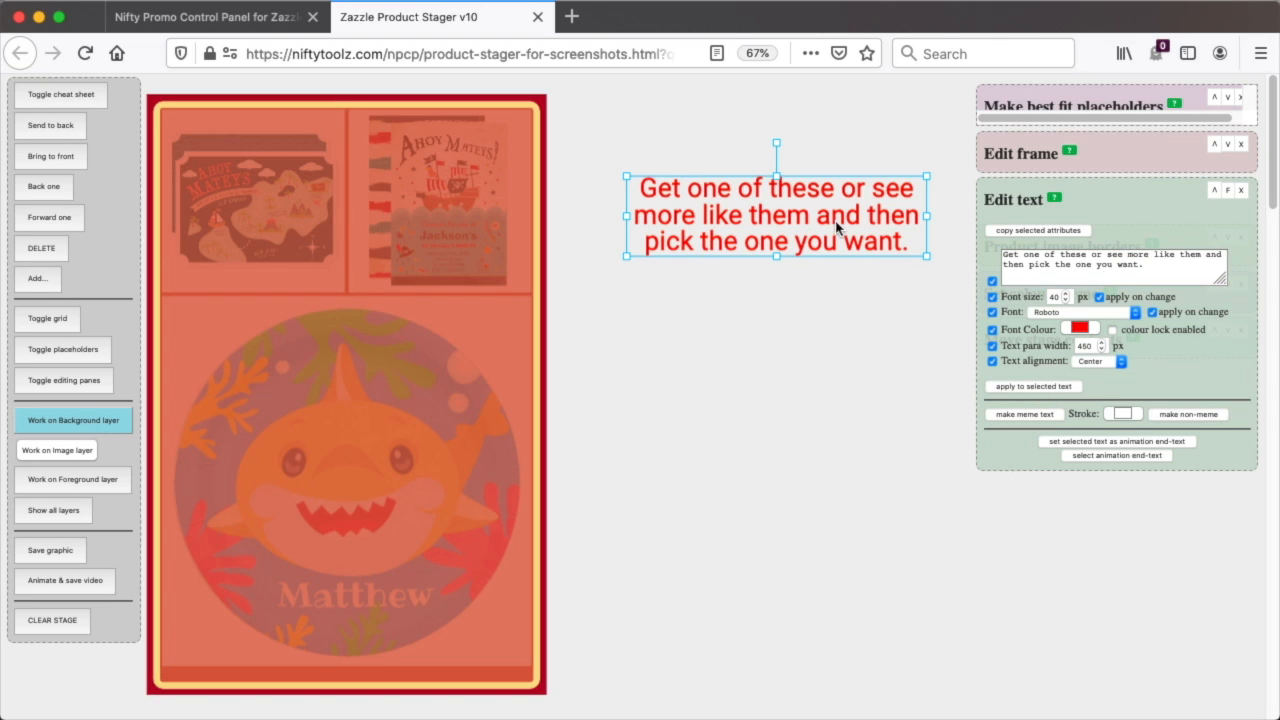
Step: Set the end-text's font colour to bright green at full brightness and apply it to the selected text
scroll(835, 227, "down", 1)
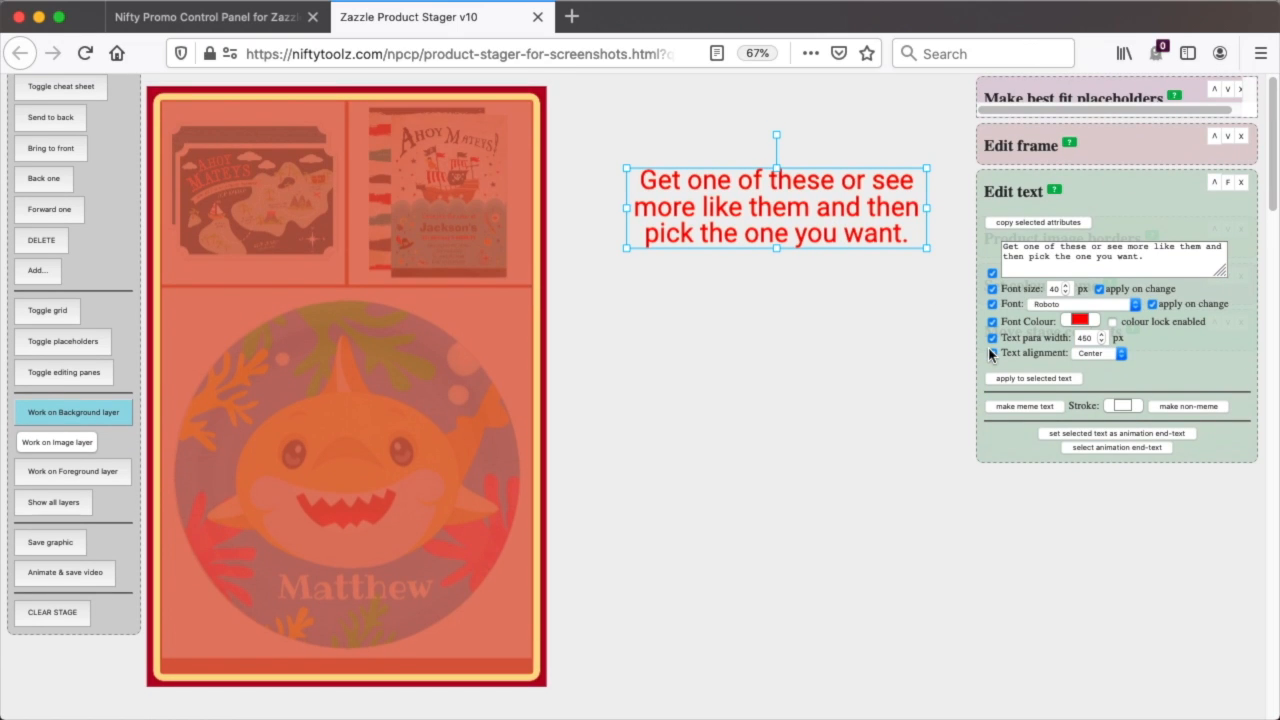
left_click(1080, 320)
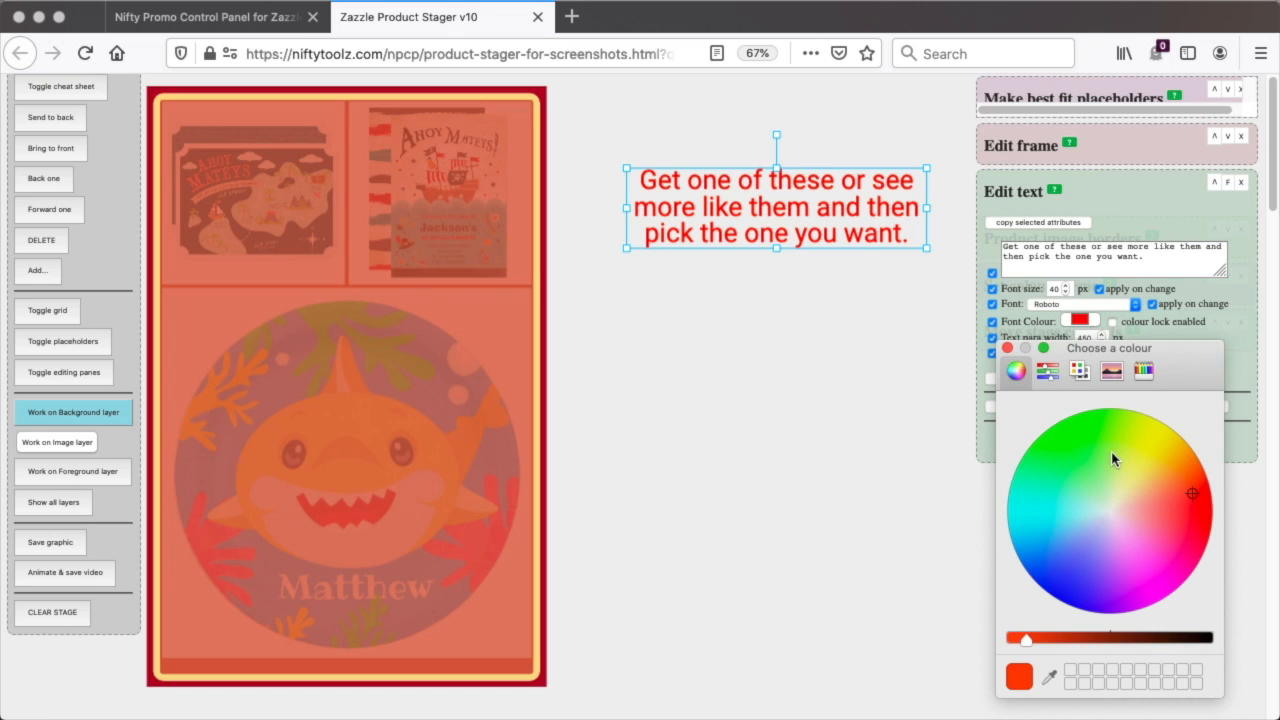
left_click(1072, 446)
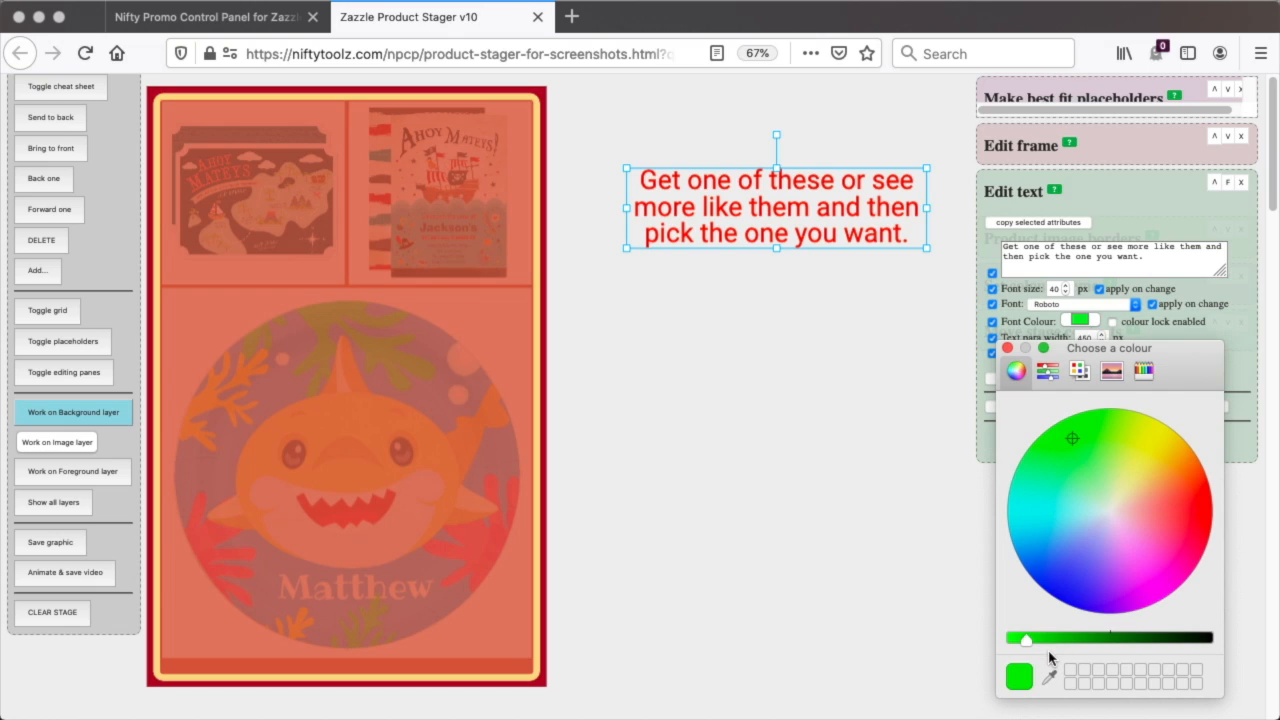
left_click_drag(1030, 648, 1010, 641)
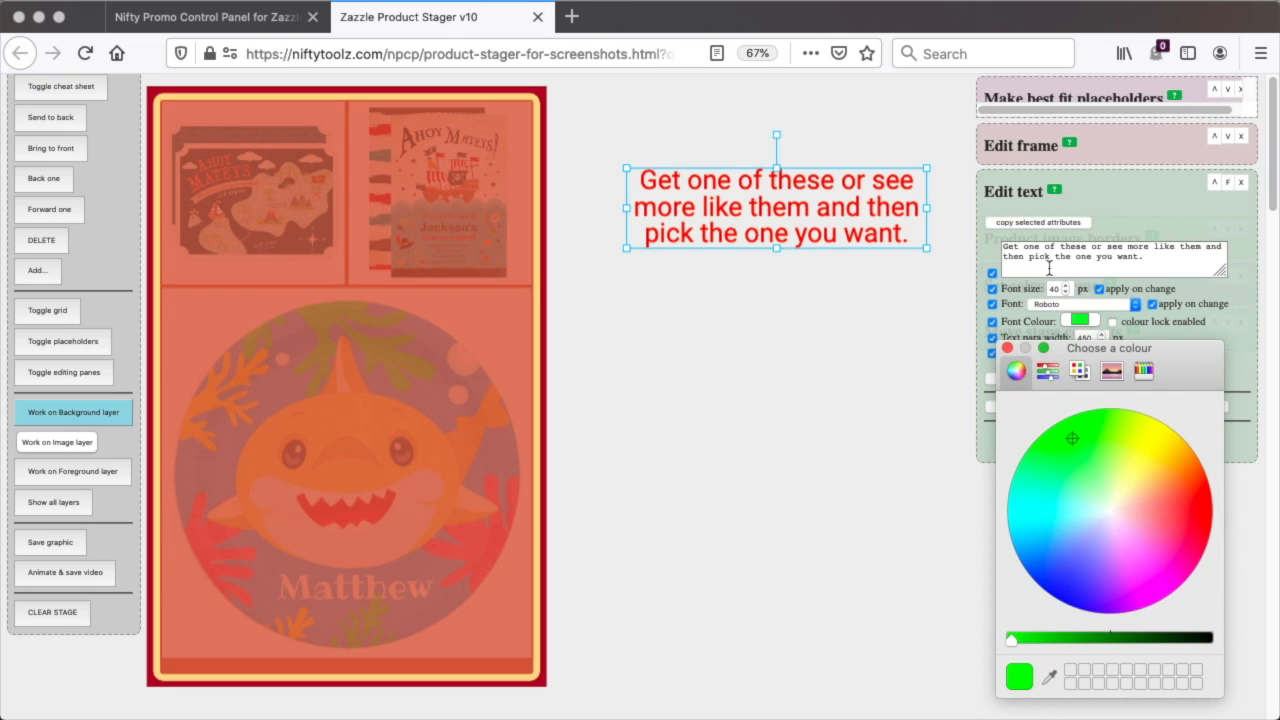
left_click_drag(1082, 355, 800, 334)
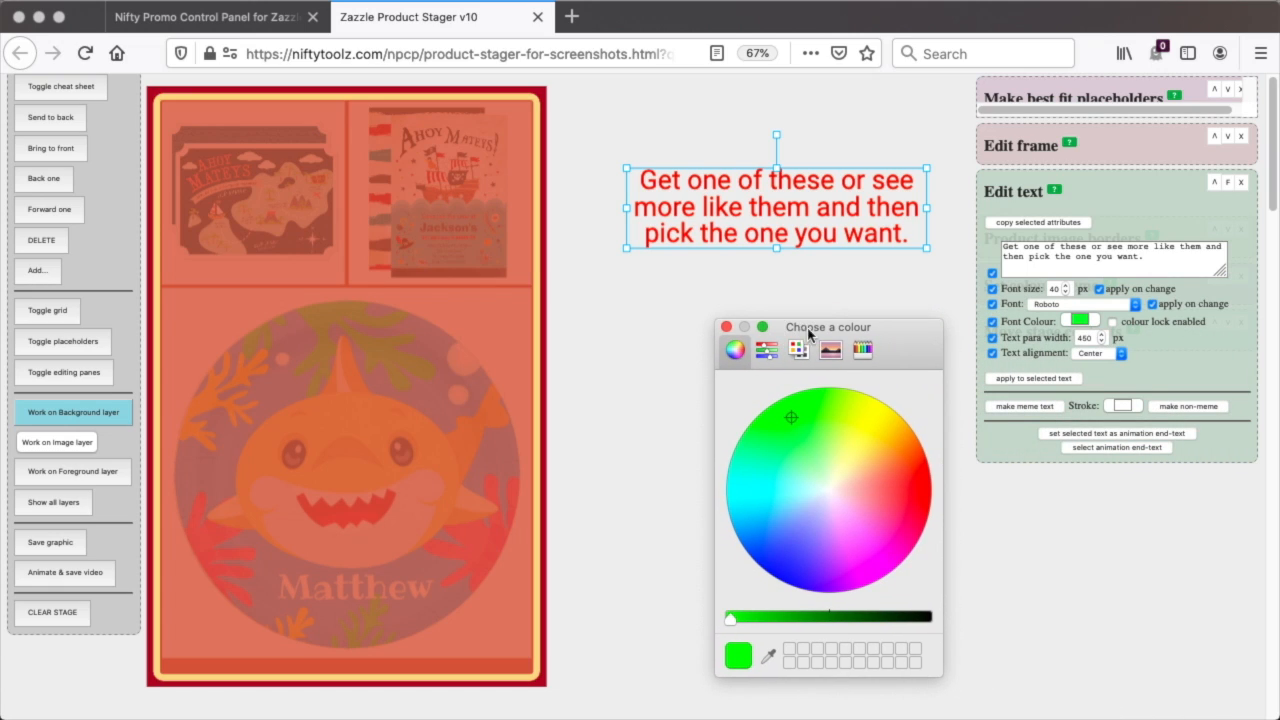
left_click(1032, 382)
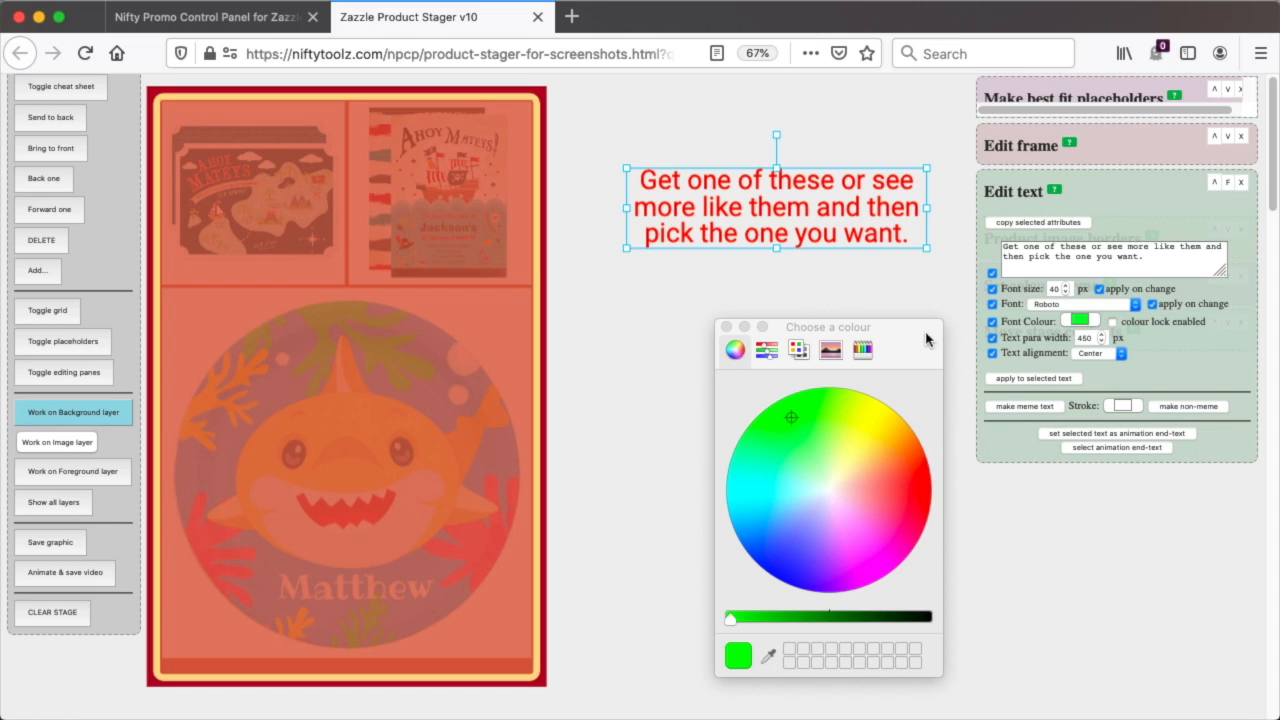
left_click(1043, 384)
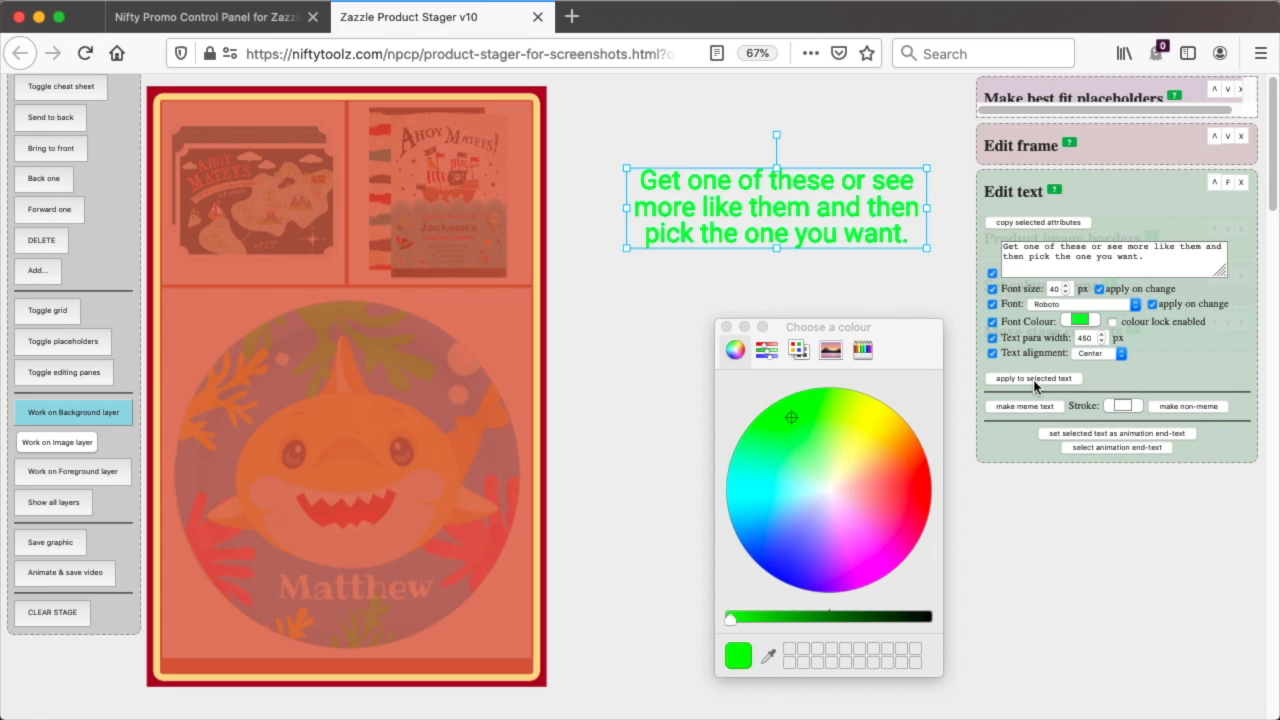
Step: Return the end-text to the upper part of the stage, sent to the back, and show all layers
left_click_drag(802, 210, 369, 153)
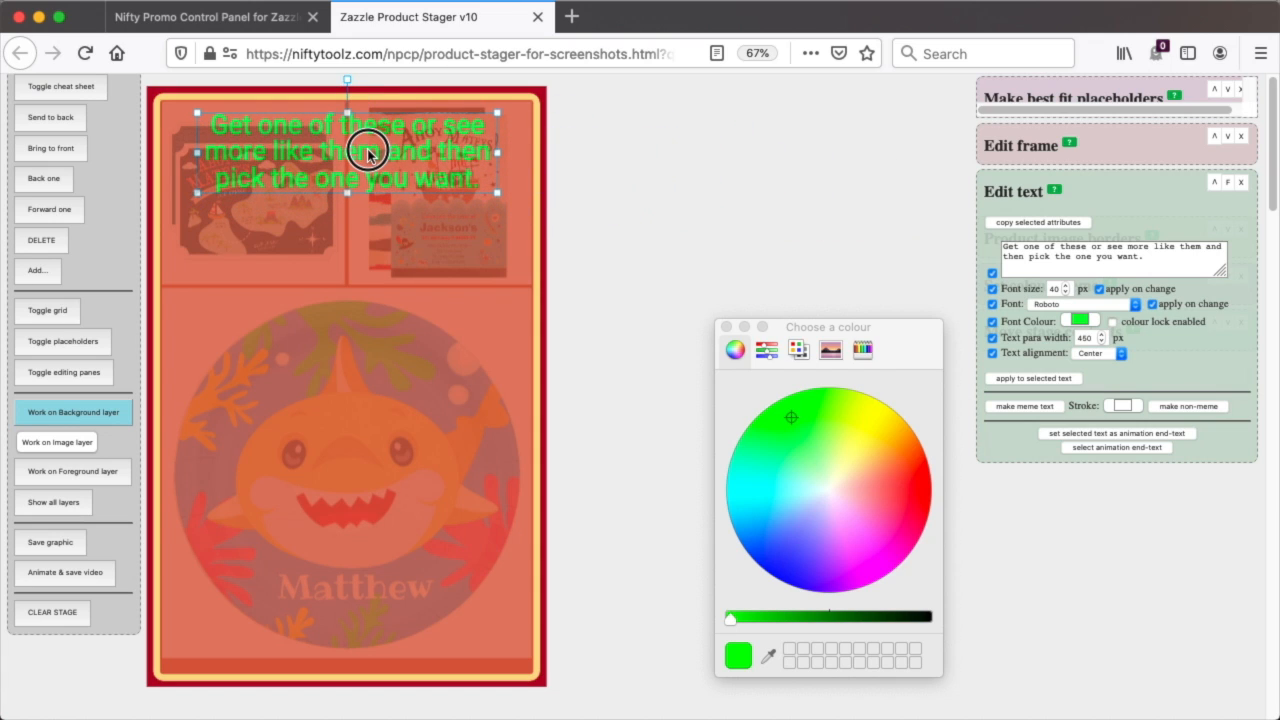
left_click_drag(358, 152, 356, 152)
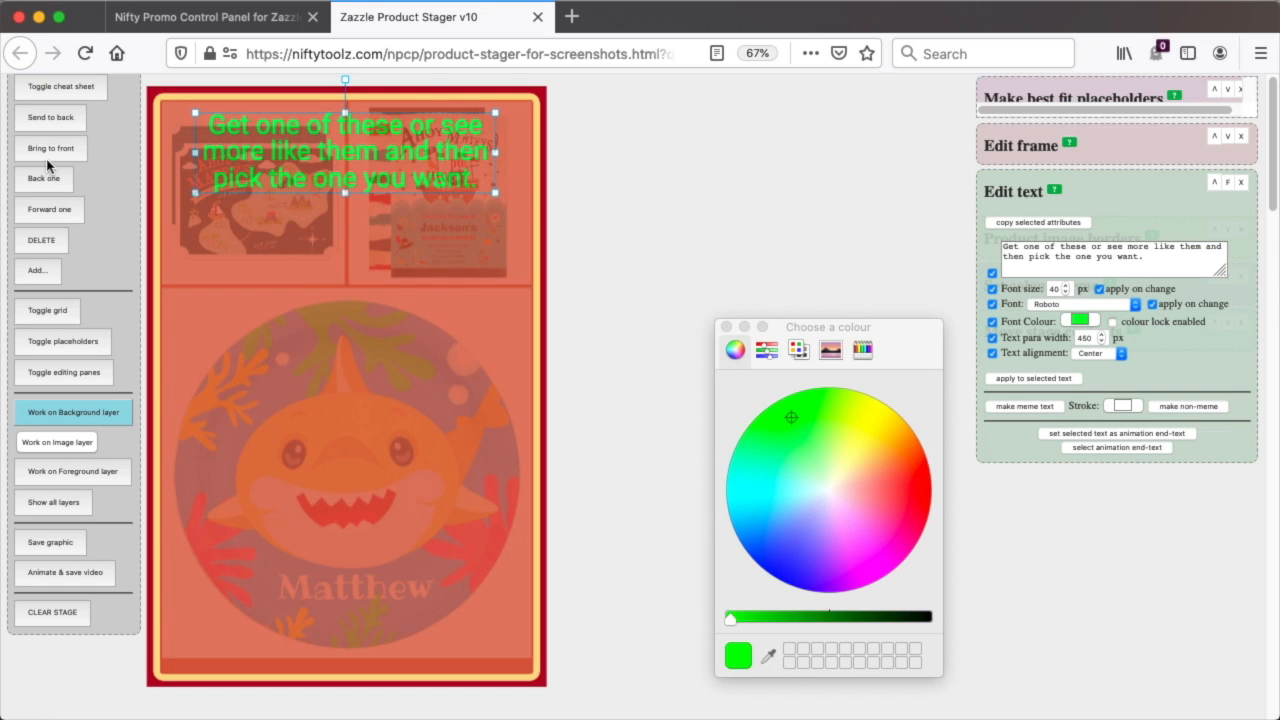
left_click(55, 121)
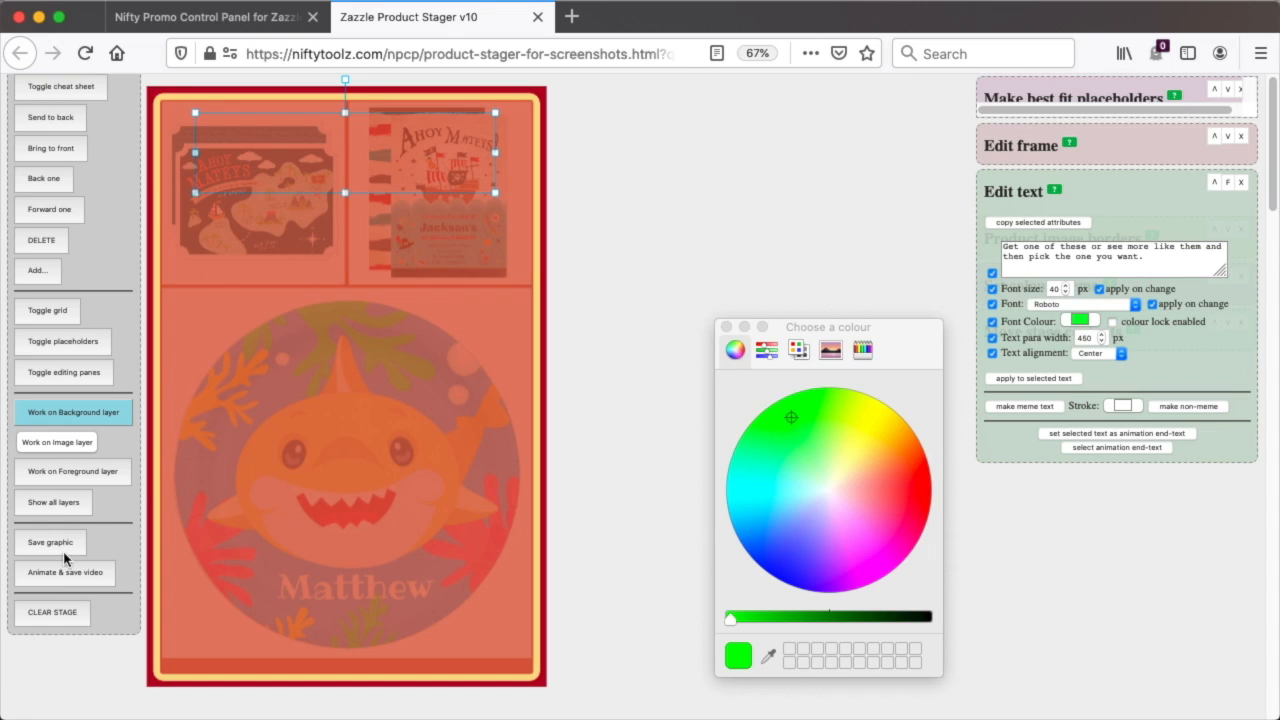
left_click(55, 505)
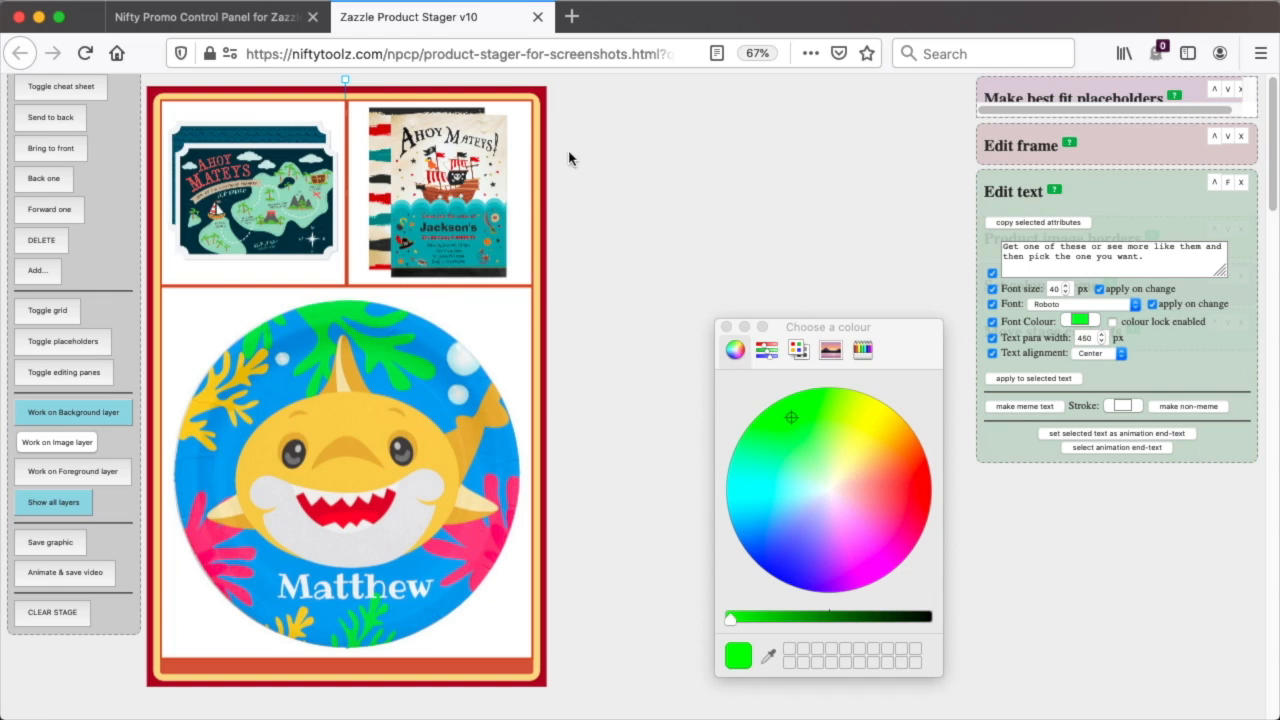
Step: Replay the animation to check the edited end-text, discard the video download, and close the sharing notes
left_click(63, 576)
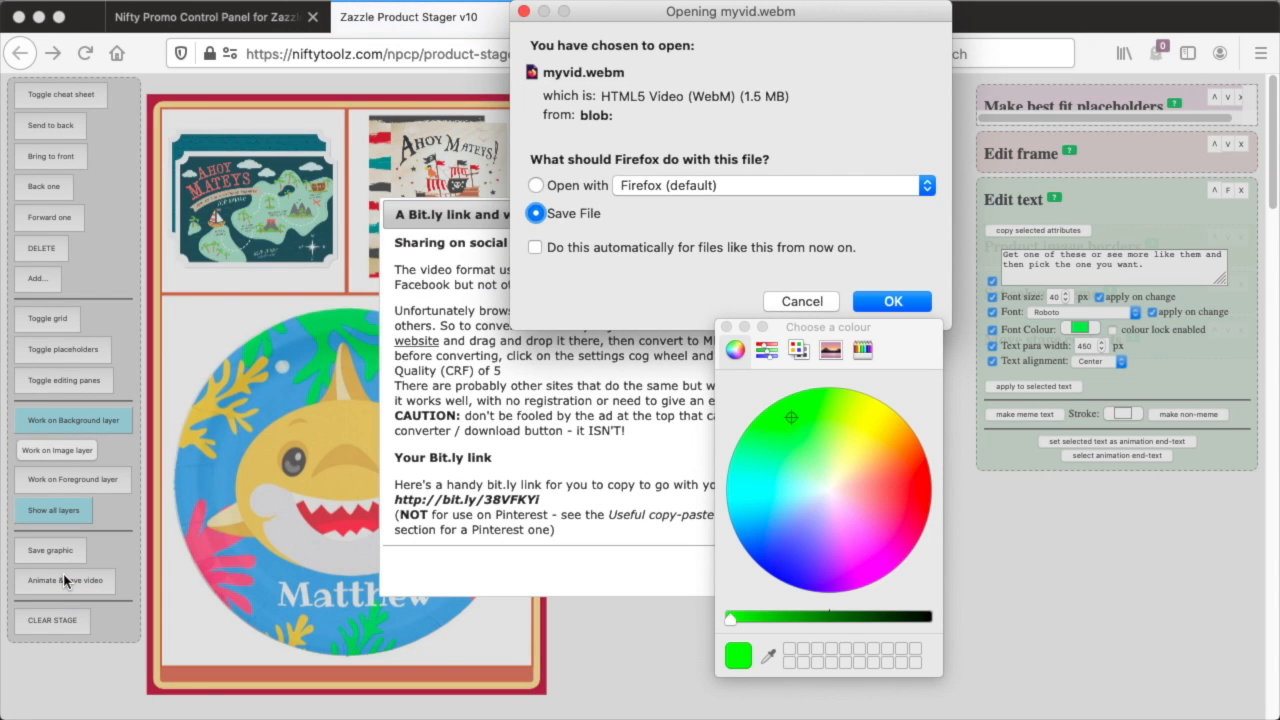
left_click(522, 12)
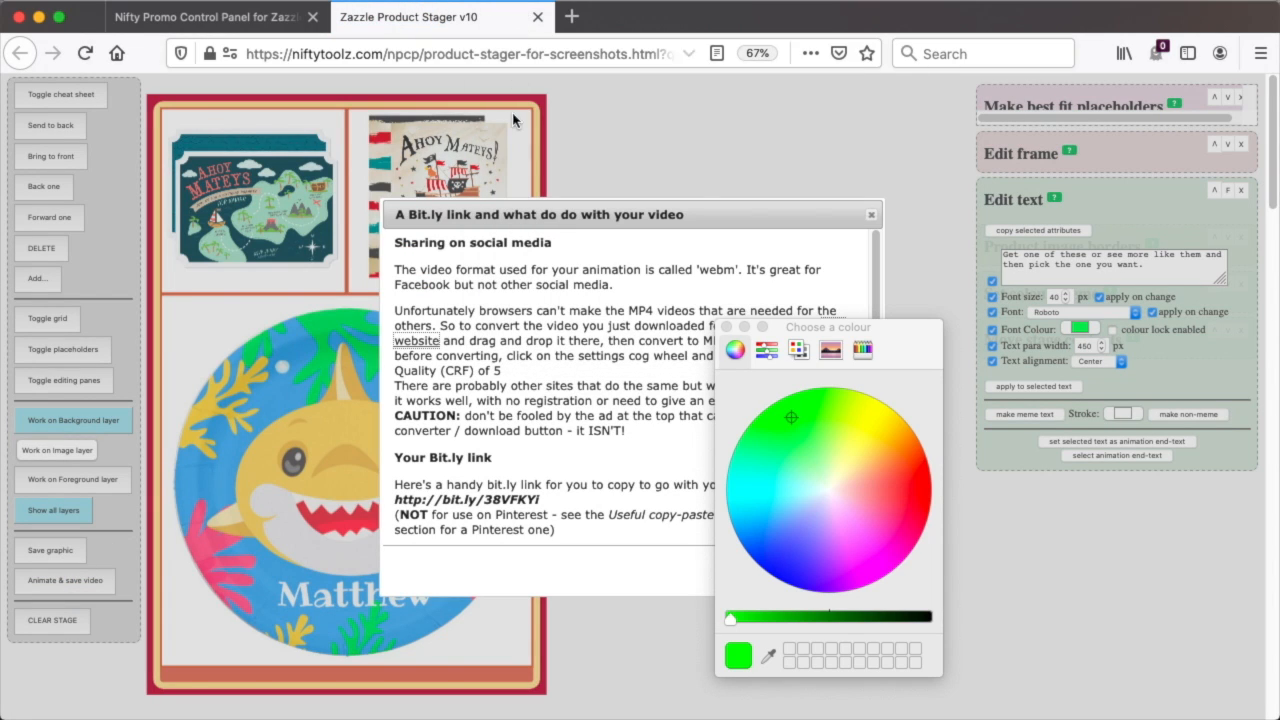
left_click(871, 216)
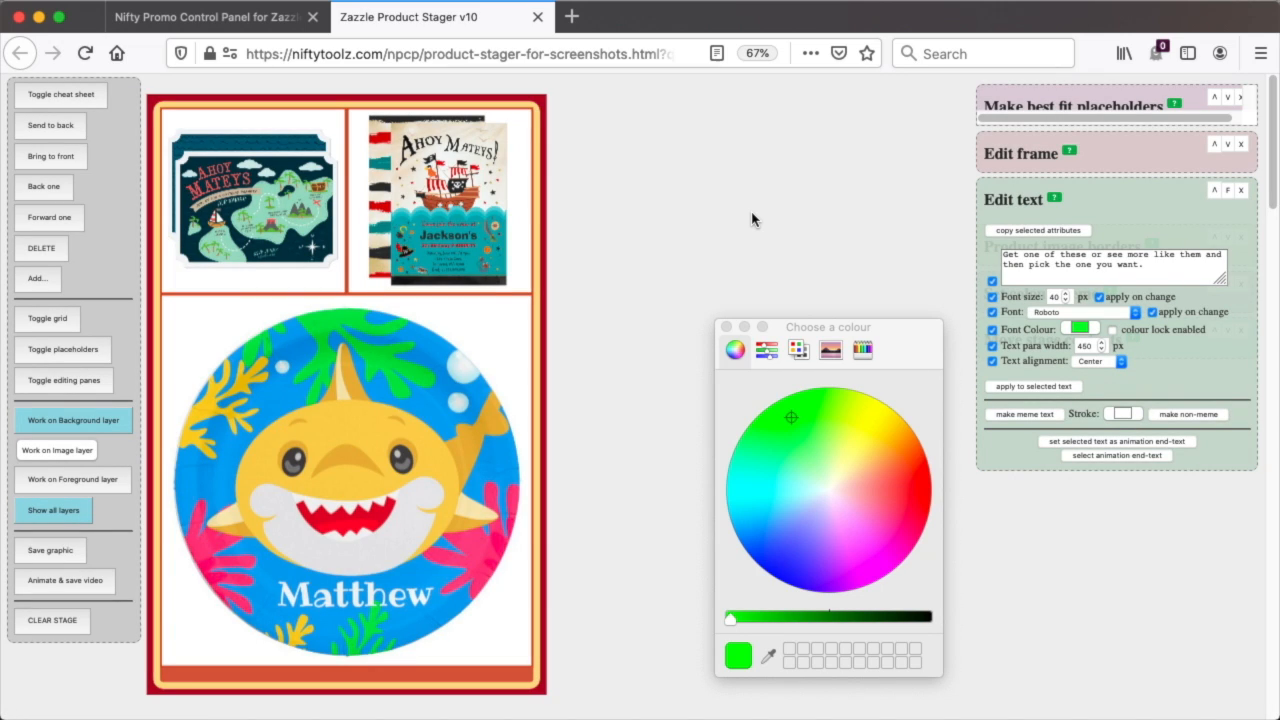